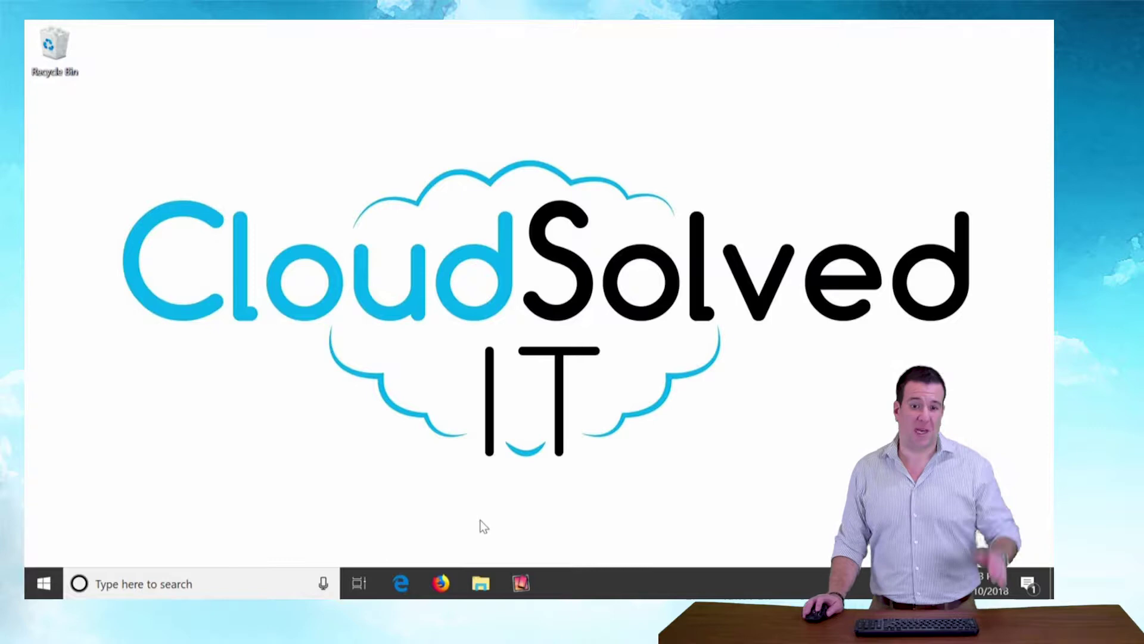
Step: Open office.cloudsolvedit.com in Firefox
click(452, 581)
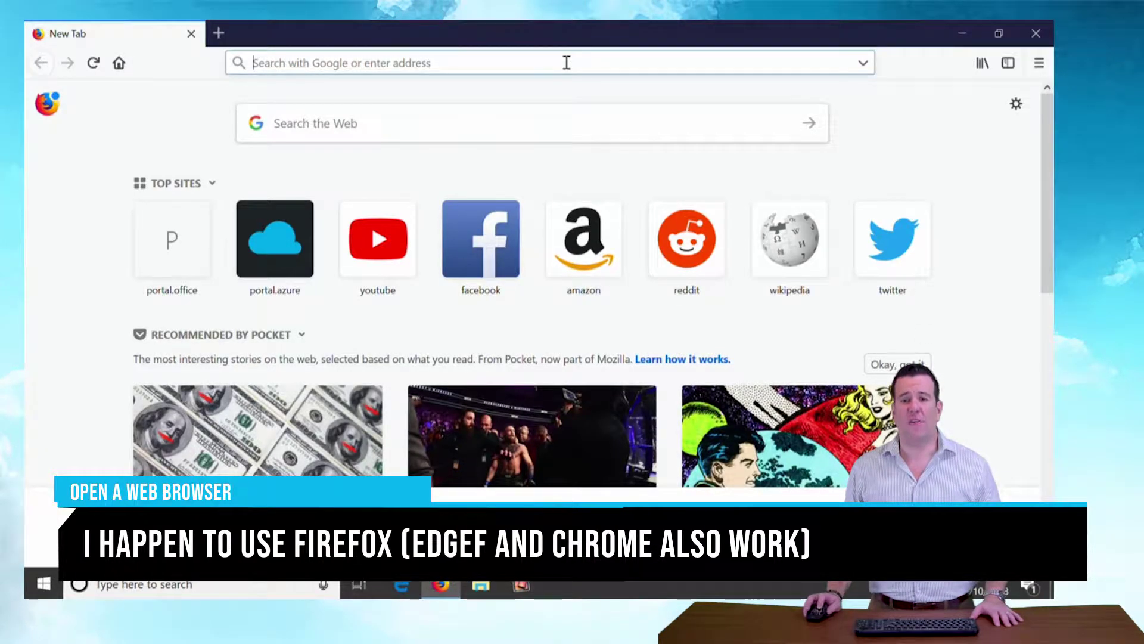
text(office.)
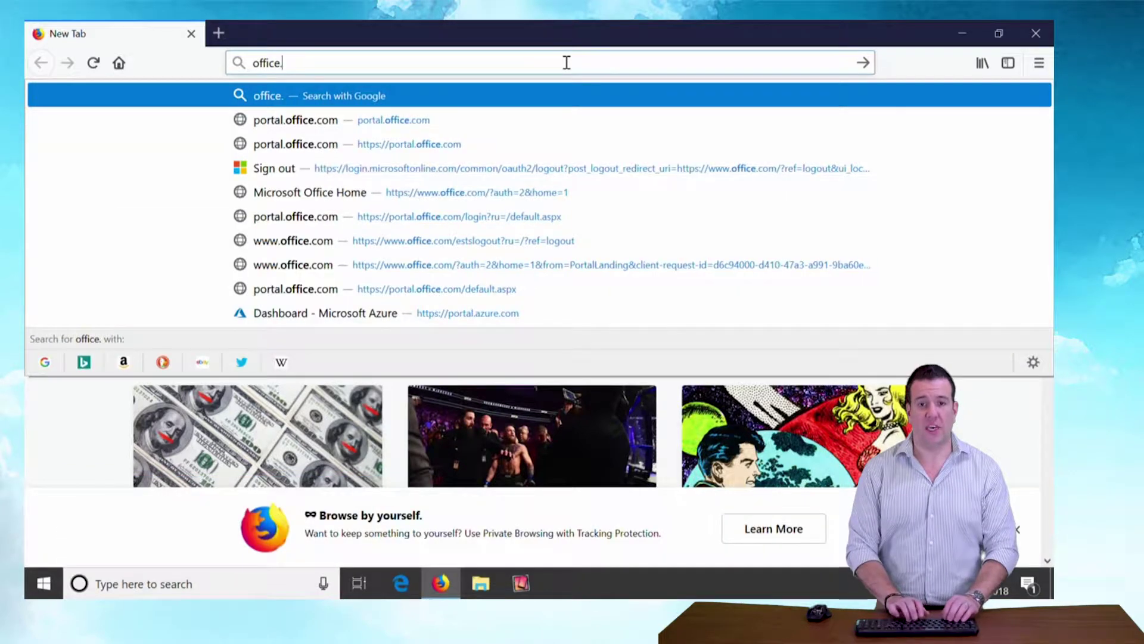
text(cloudsolvedit.com)
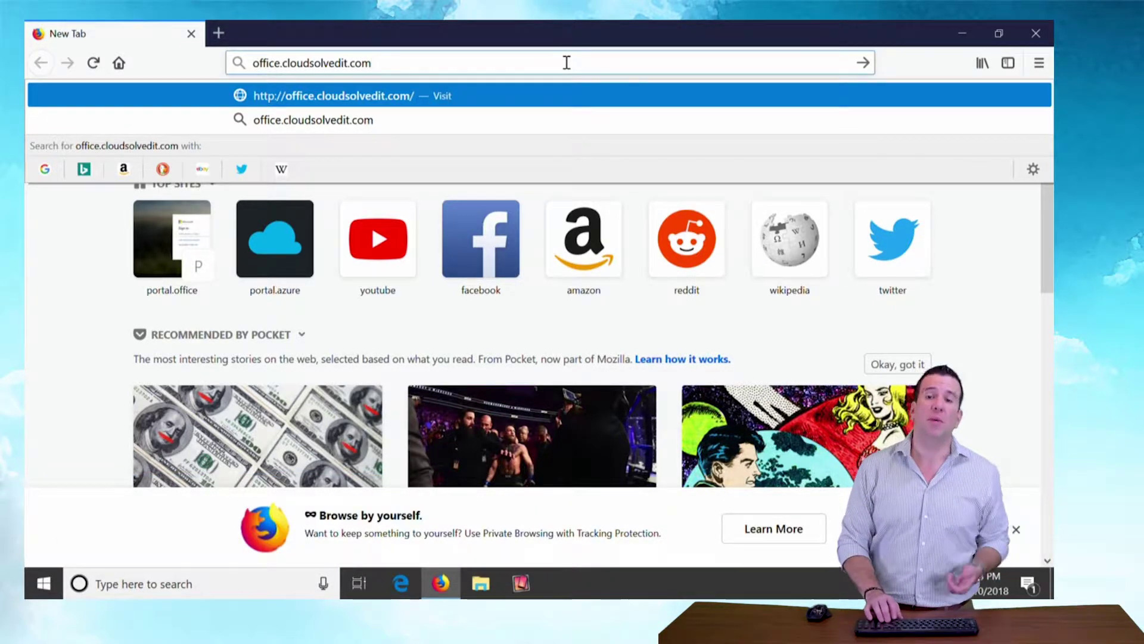
key(Return)
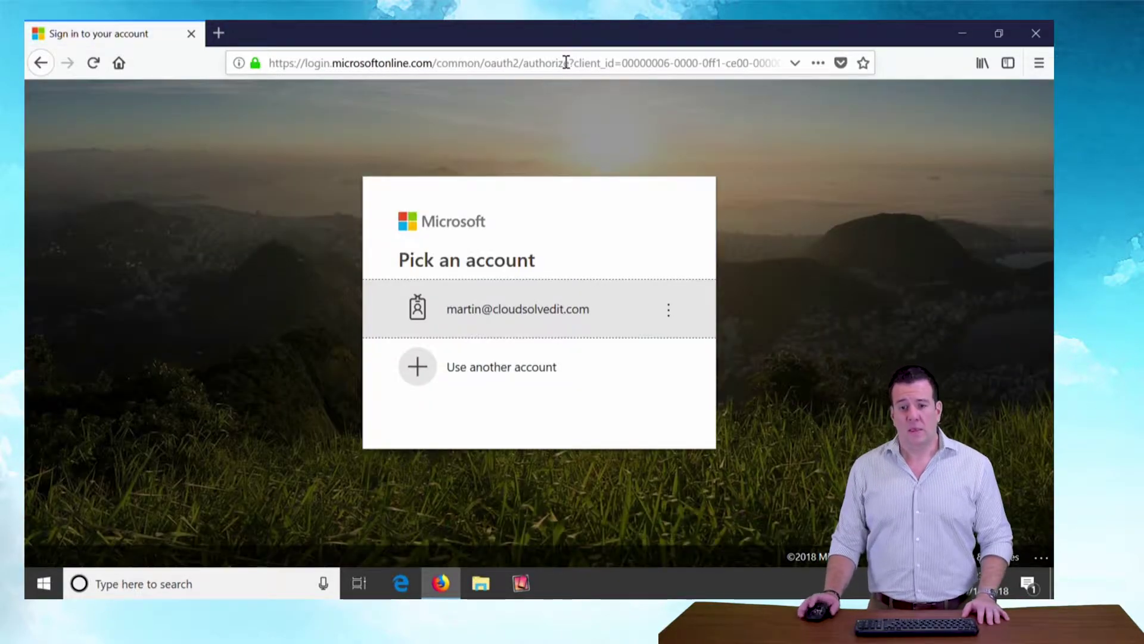
Step: Sign in with the work email and password, close the survey tab, and decline saving the login
click(497, 374)
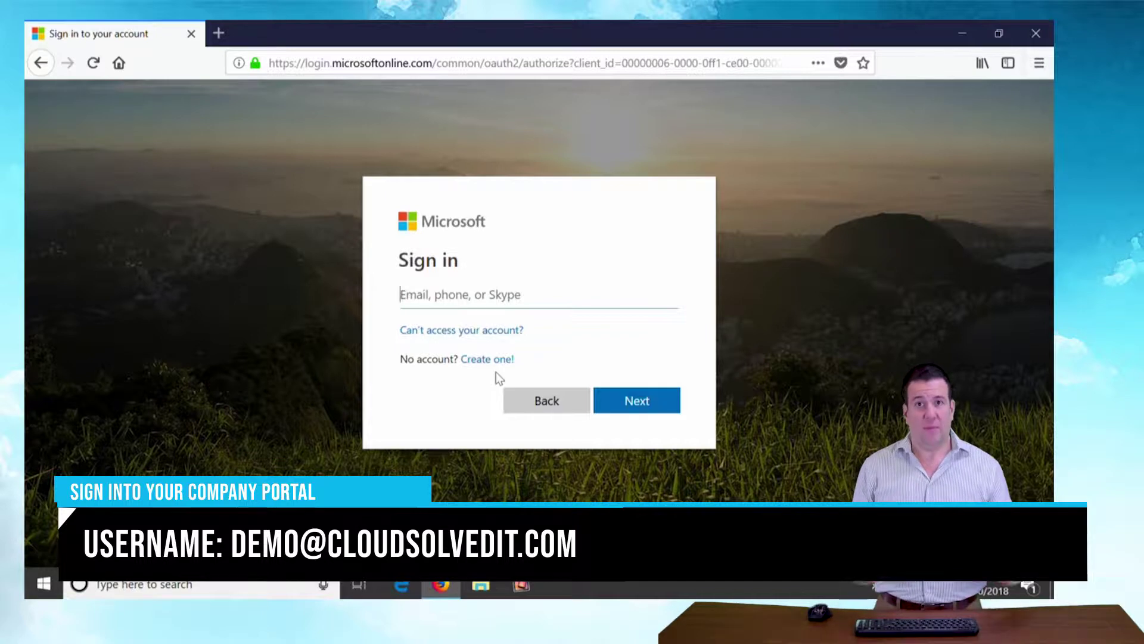
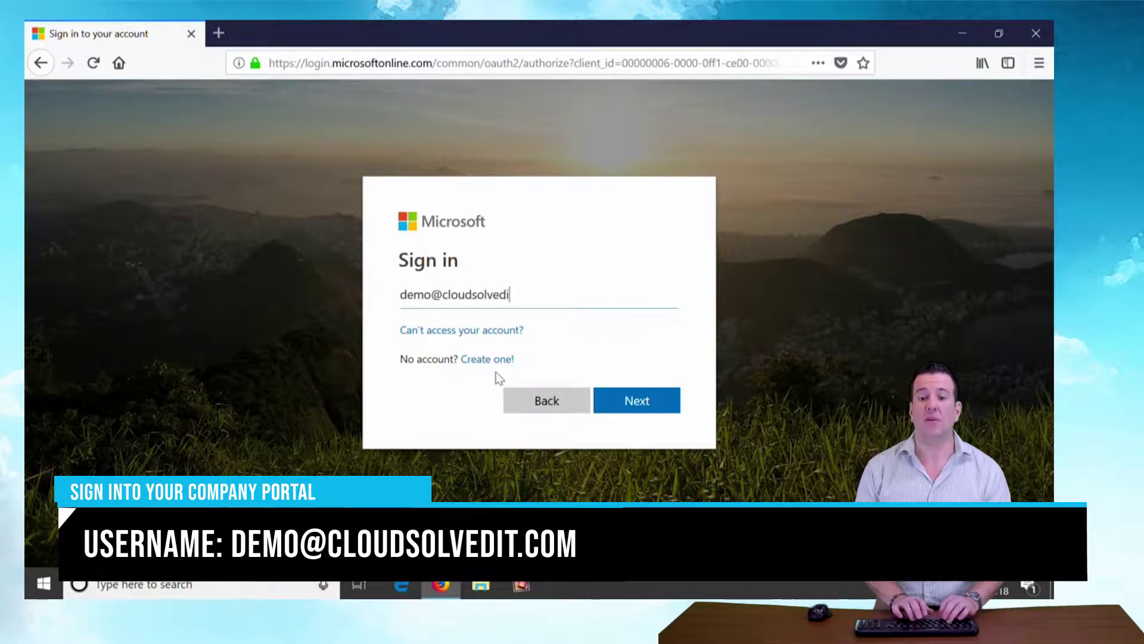
key(Return)
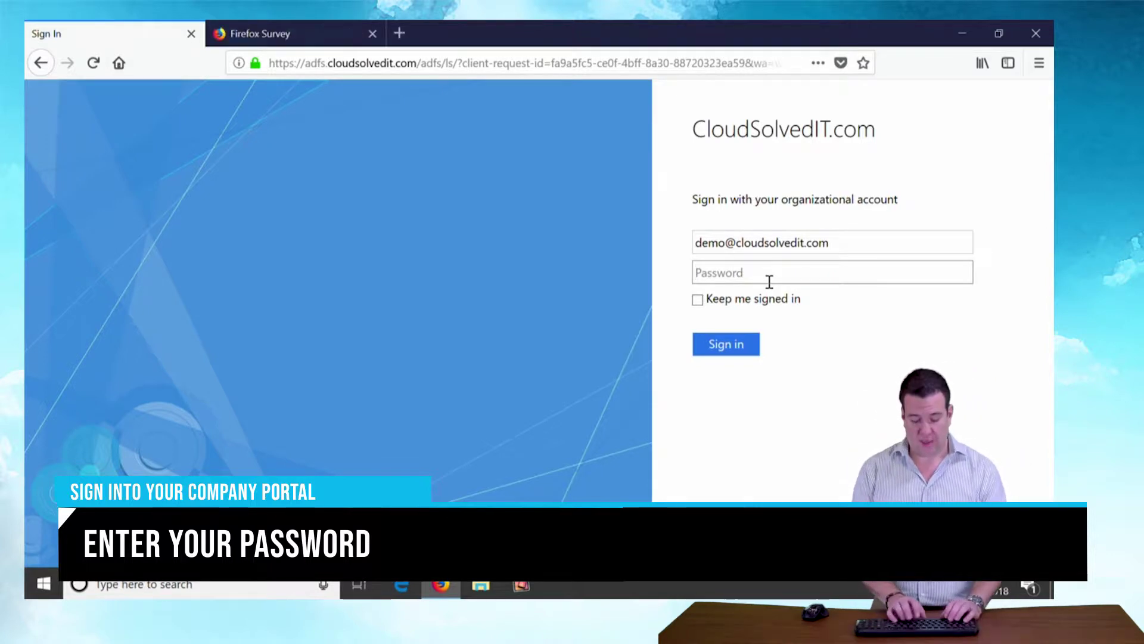
text(••)
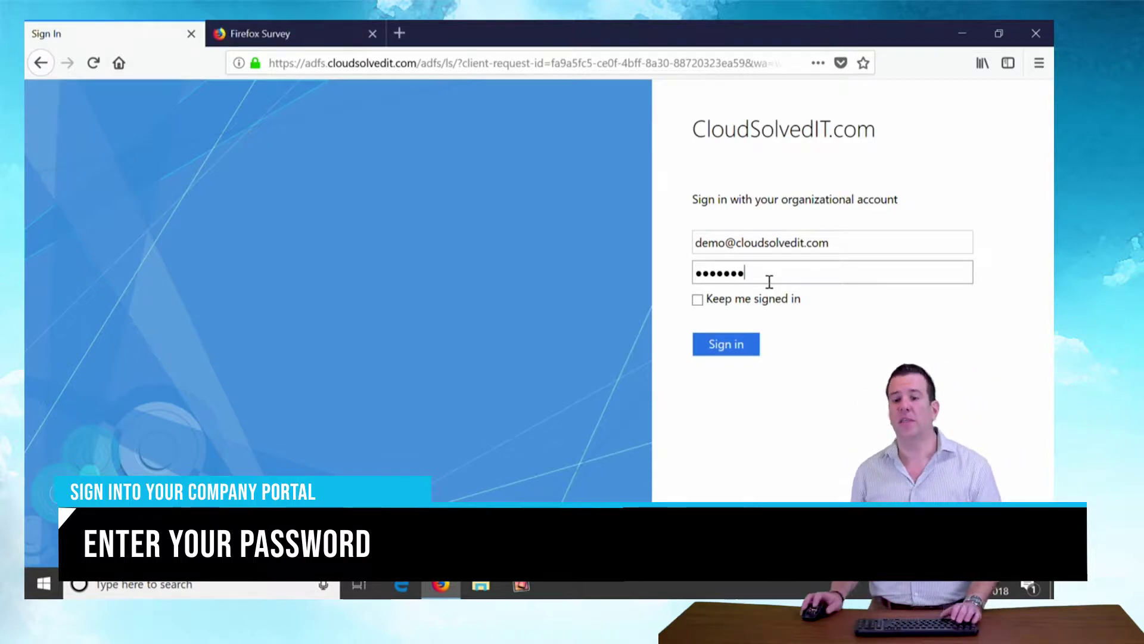
click(728, 349)
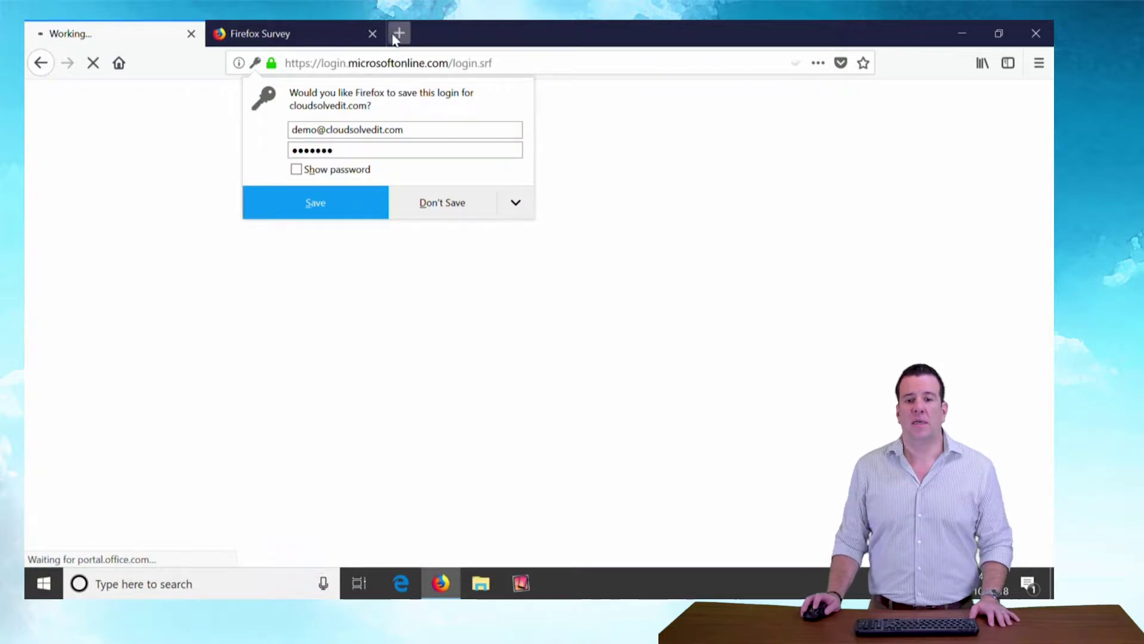
click(373, 34)
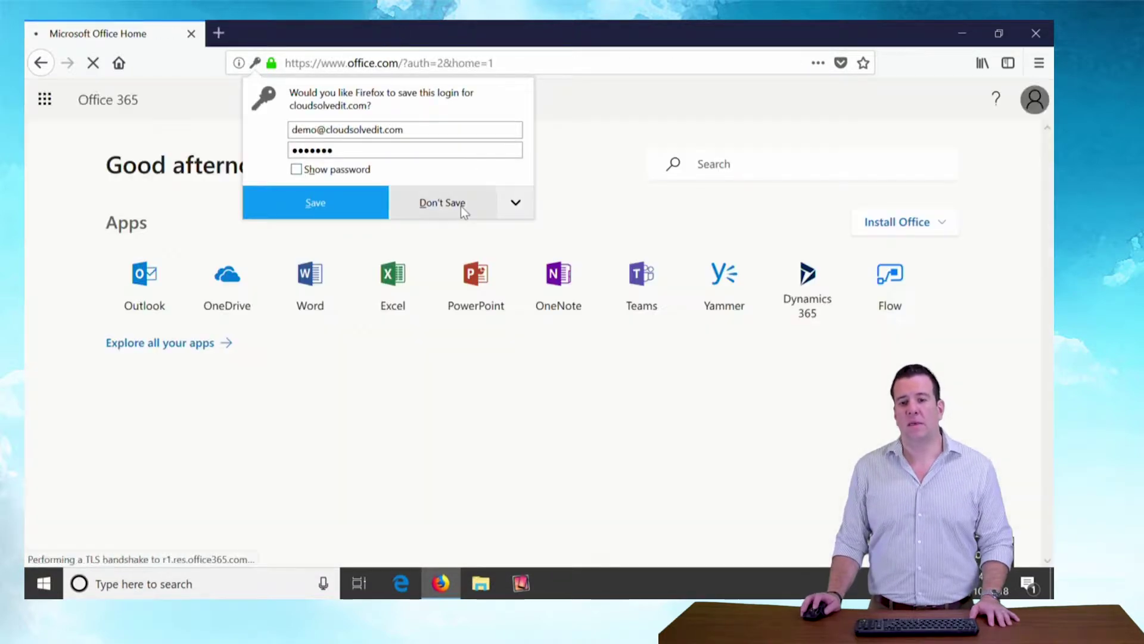
click(463, 210)
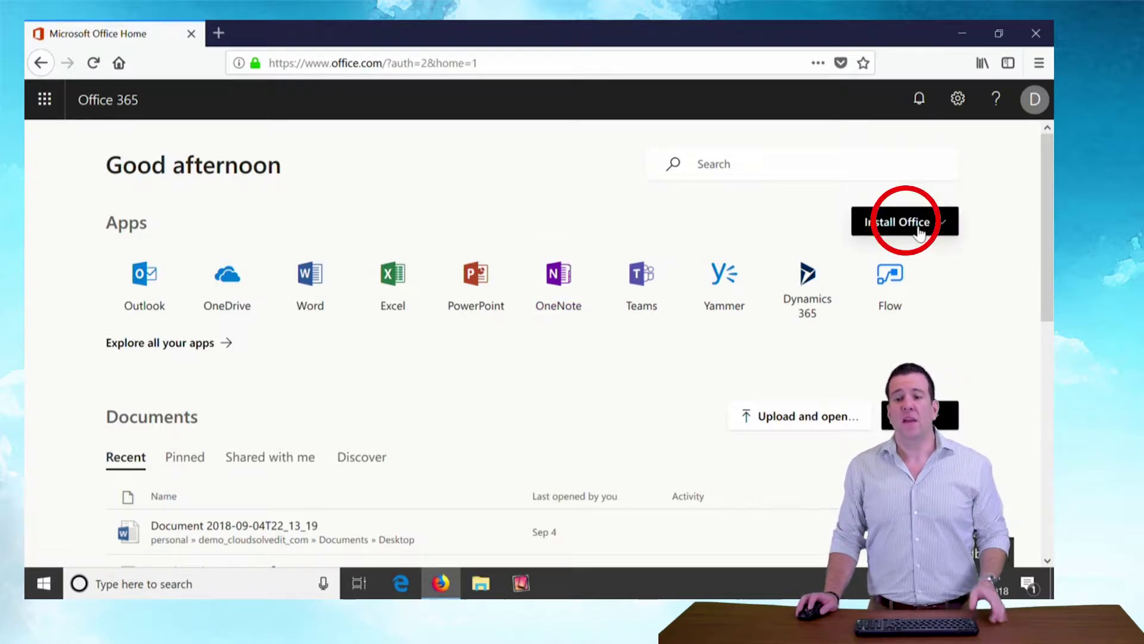
Step: Choose Install Office > Office 365 apps to download the setup file
click(918, 227)
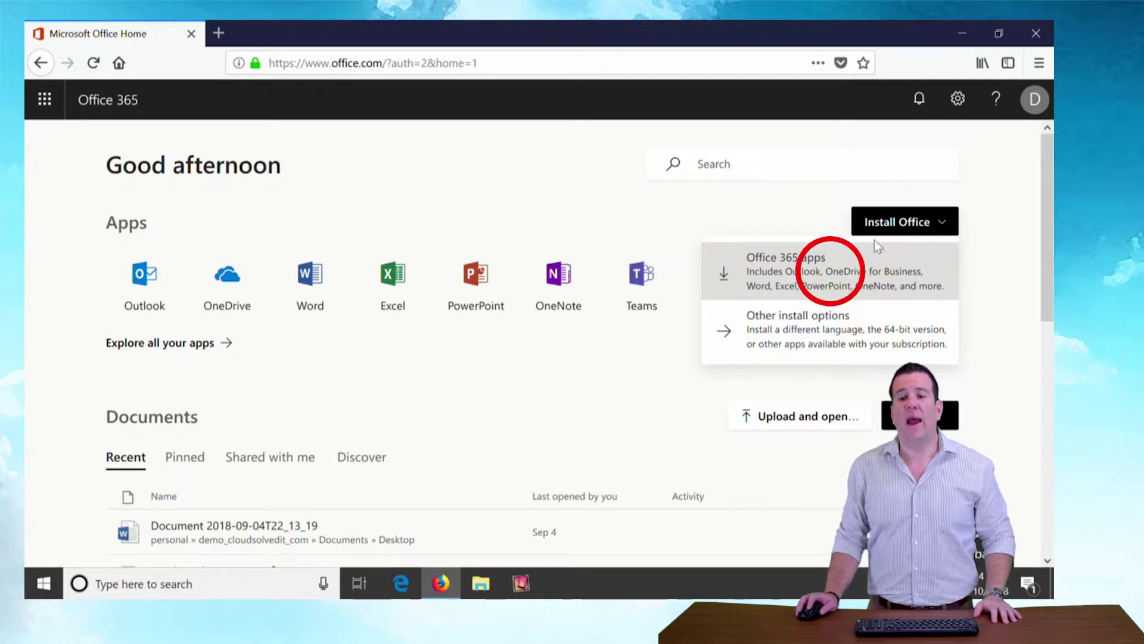
click(830, 267)
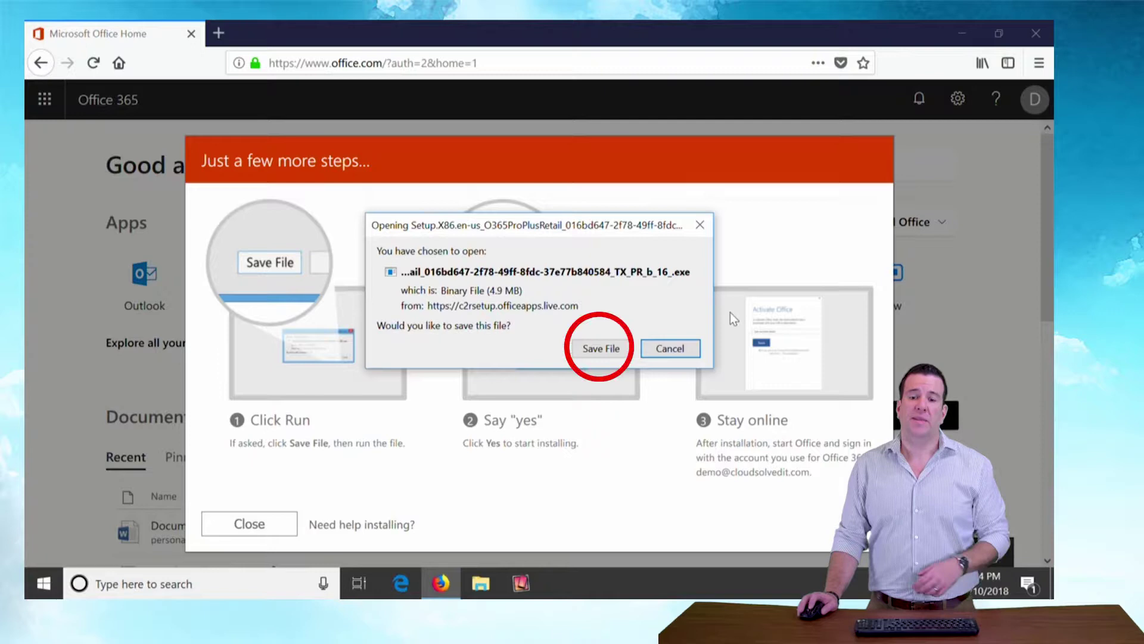
Step: Save and run the Office setup file, allow it to make changes, and close the steps guide
click(600, 349)
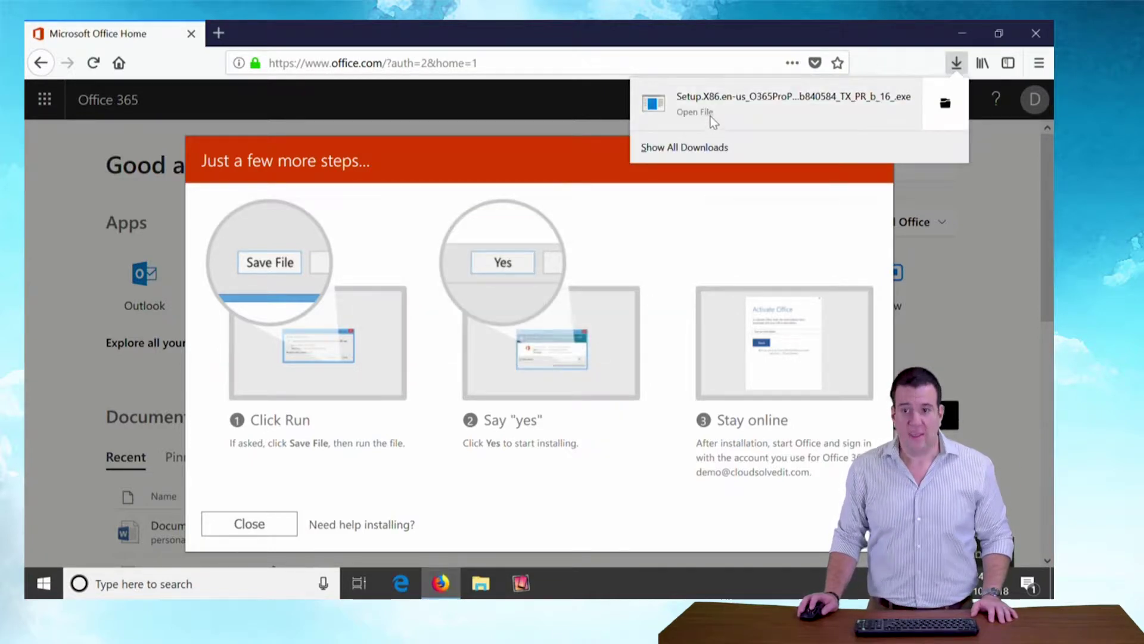
click(696, 114)
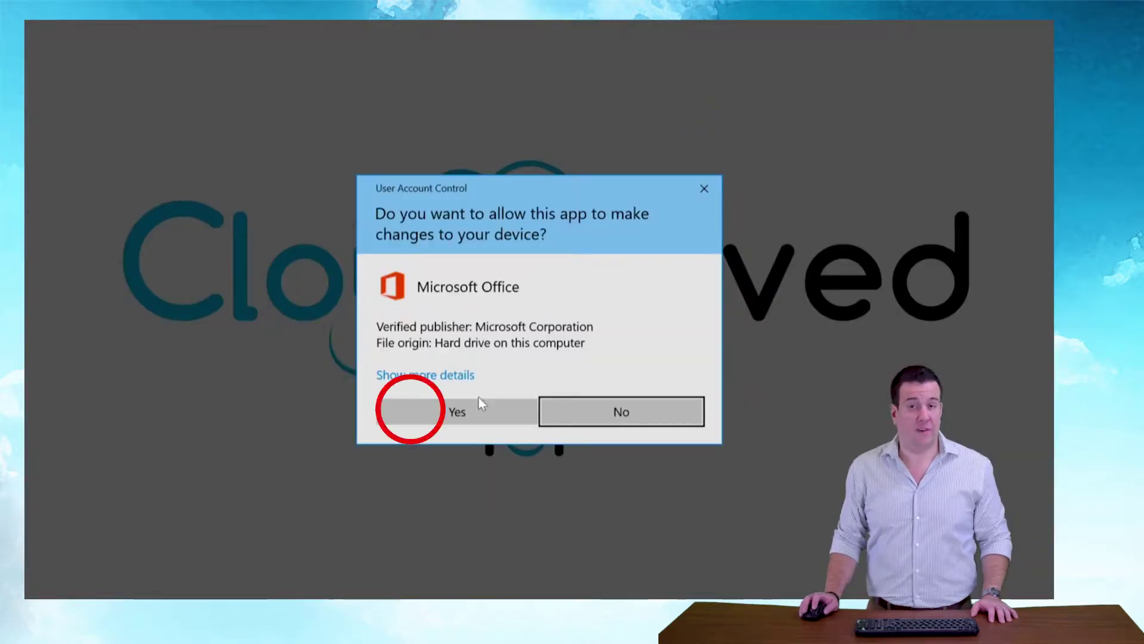
click(476, 407)
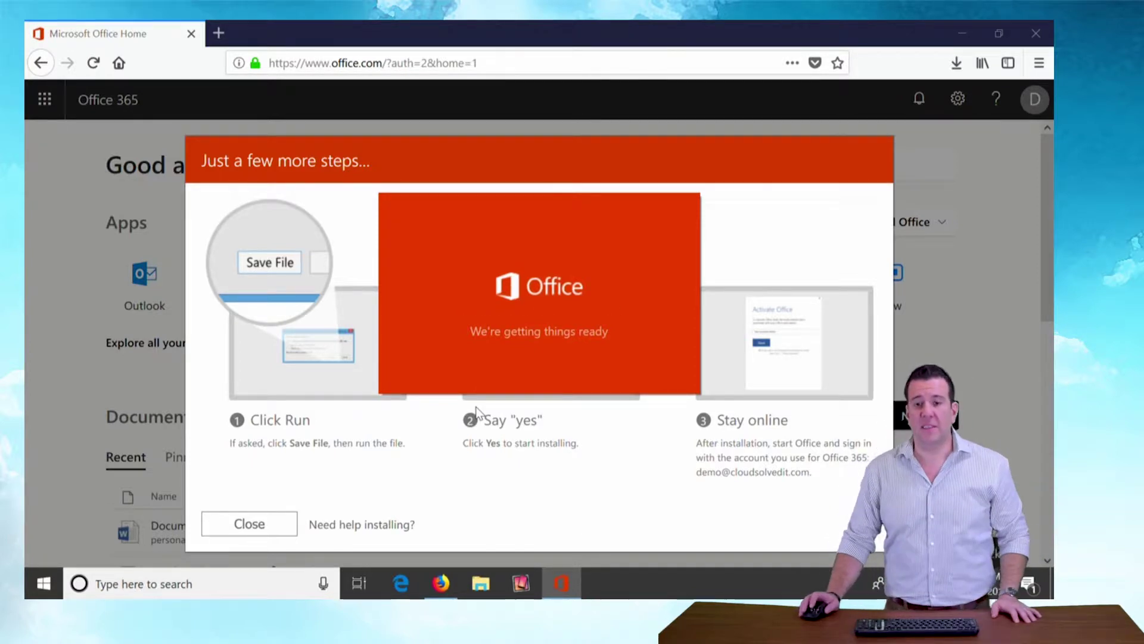
click(244, 525)
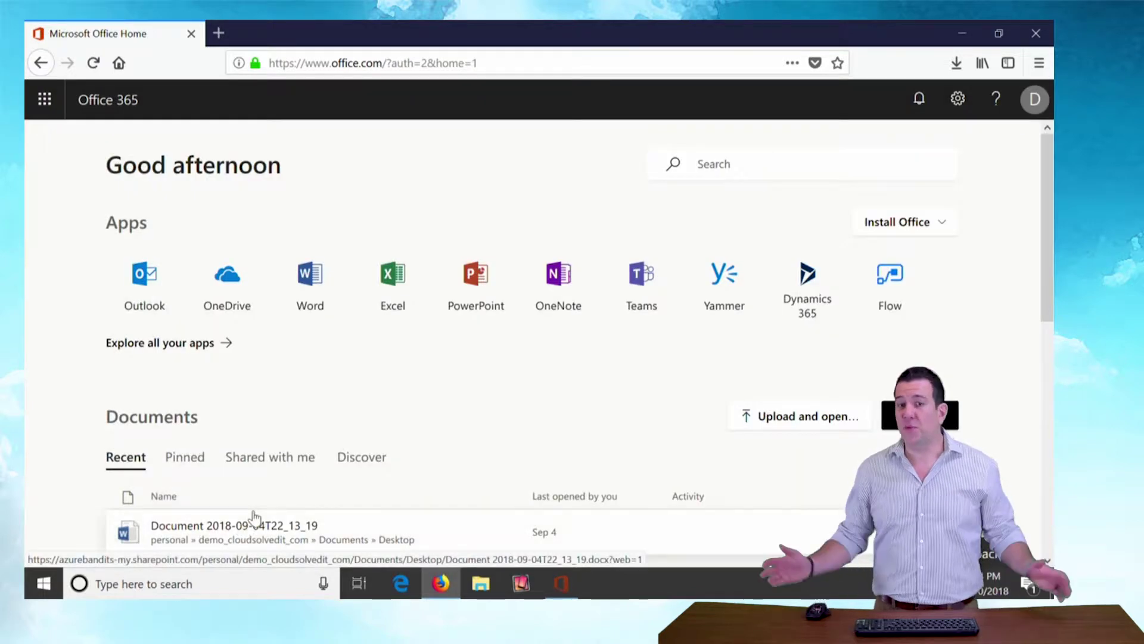
Step: Minimize Firefox to reveal the desktop
click(963, 26)
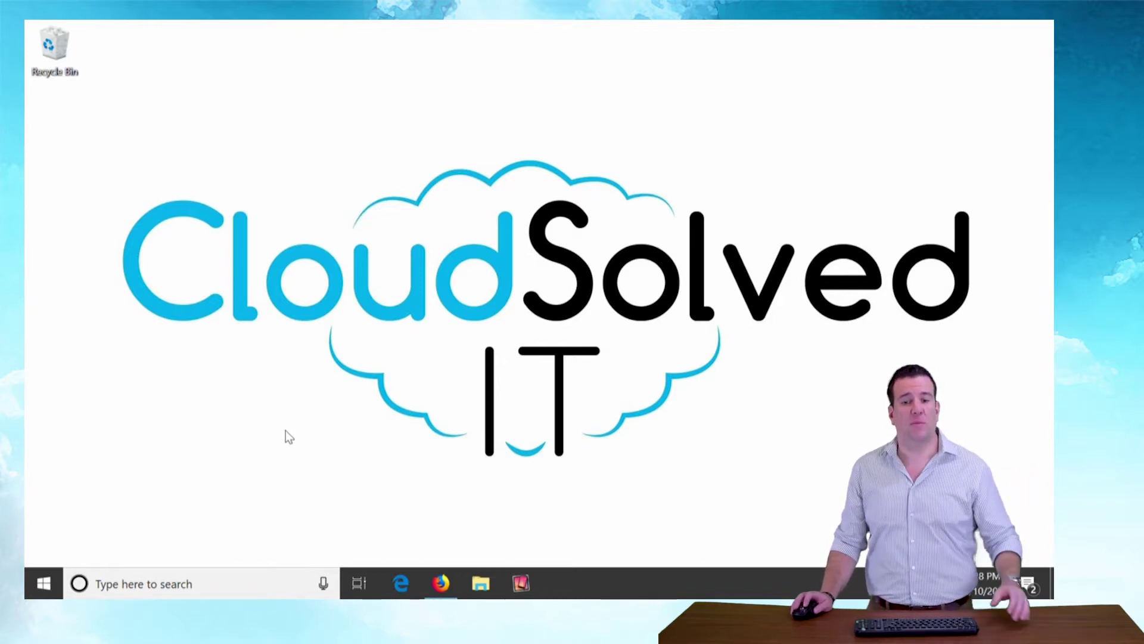
Step: Pin Word to the taskbar from the Start menu
key(super)
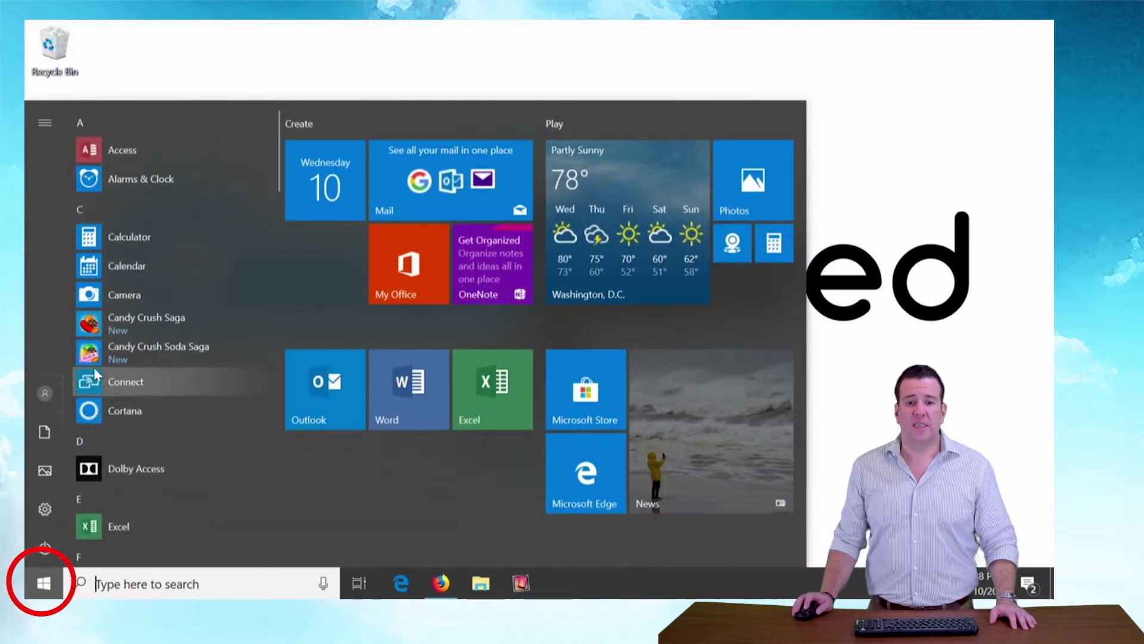
scroll(83, 388, down, 1)
scroll(83, 389, down, 4)
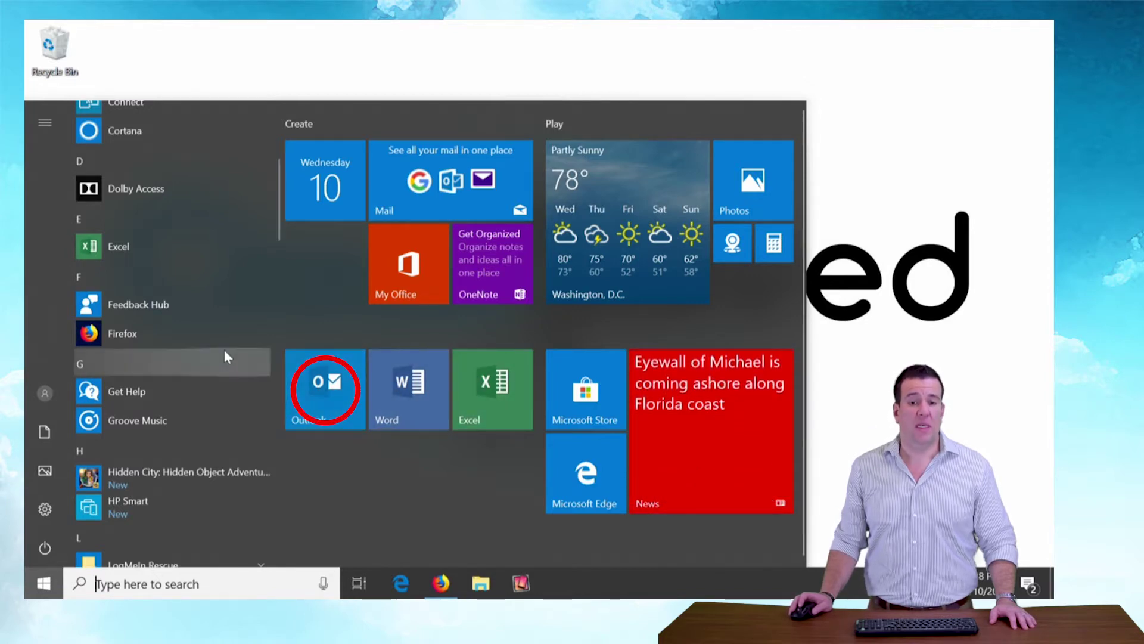
scroll(117, 357, up, 4)
scroll(100, 288, up, 2)
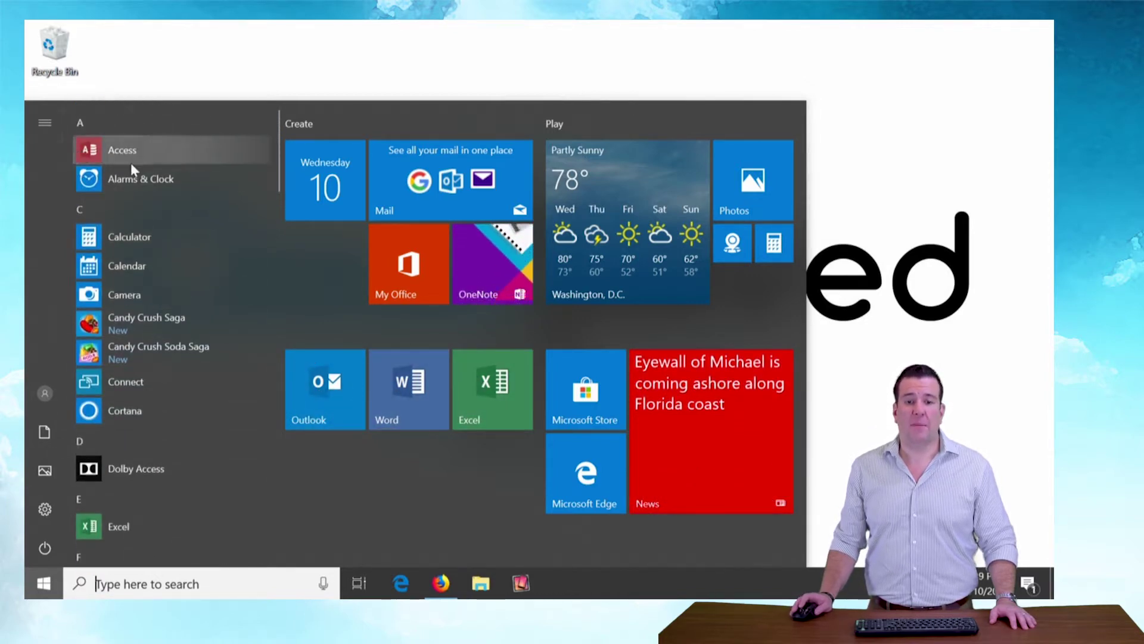
scroll(123, 468, down, 2)
scroll(122, 469, down, 4)
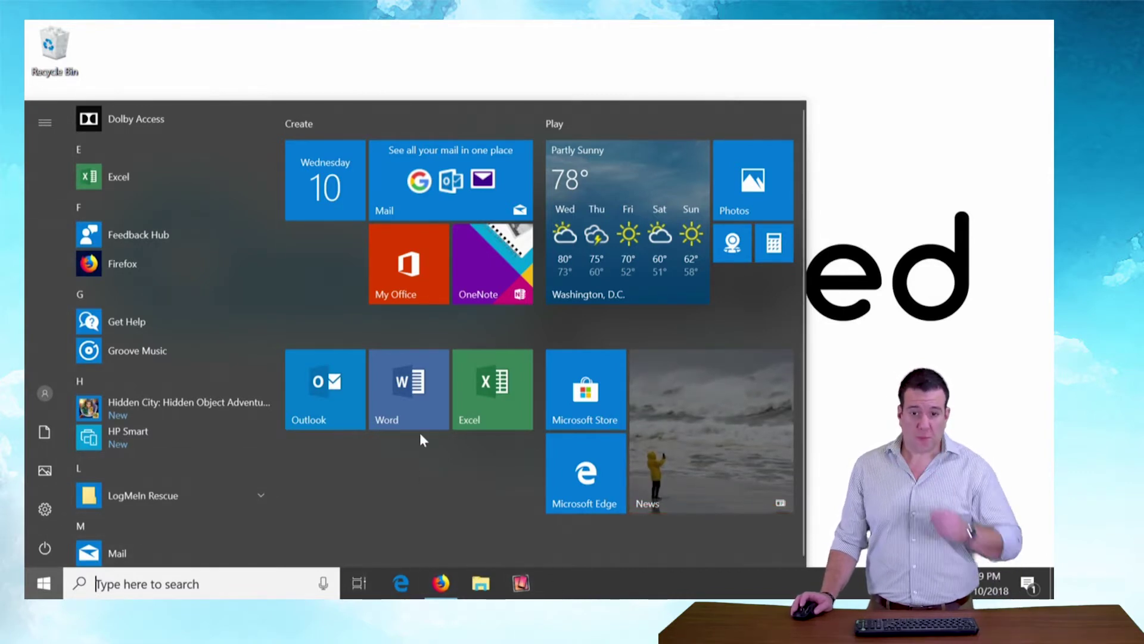
right_click(423, 406)
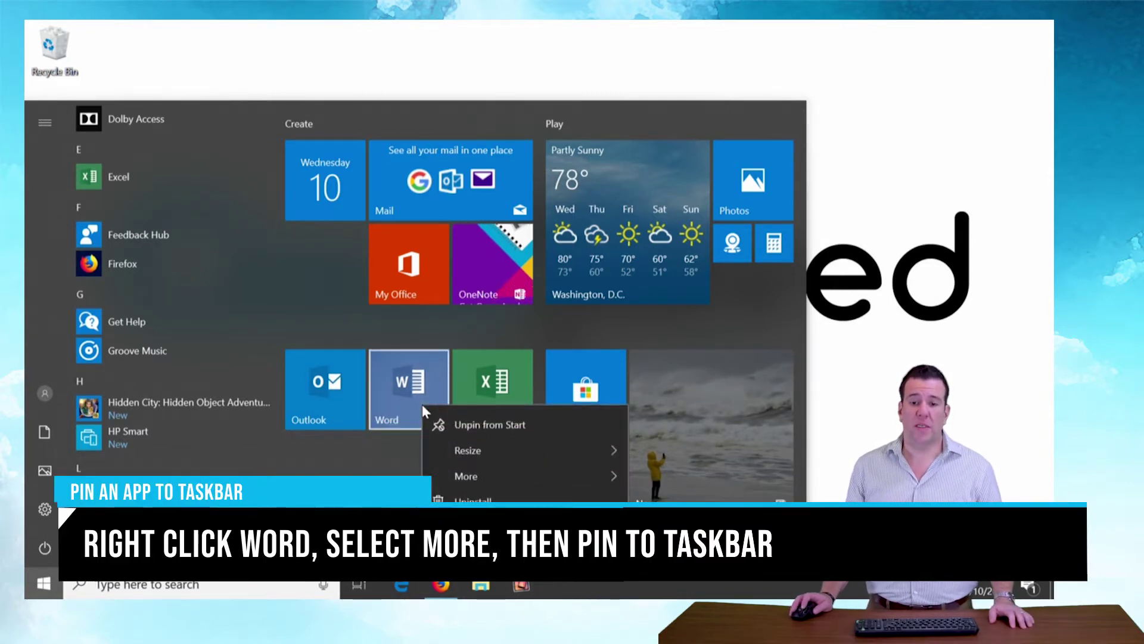
mouse_move(480, 475)
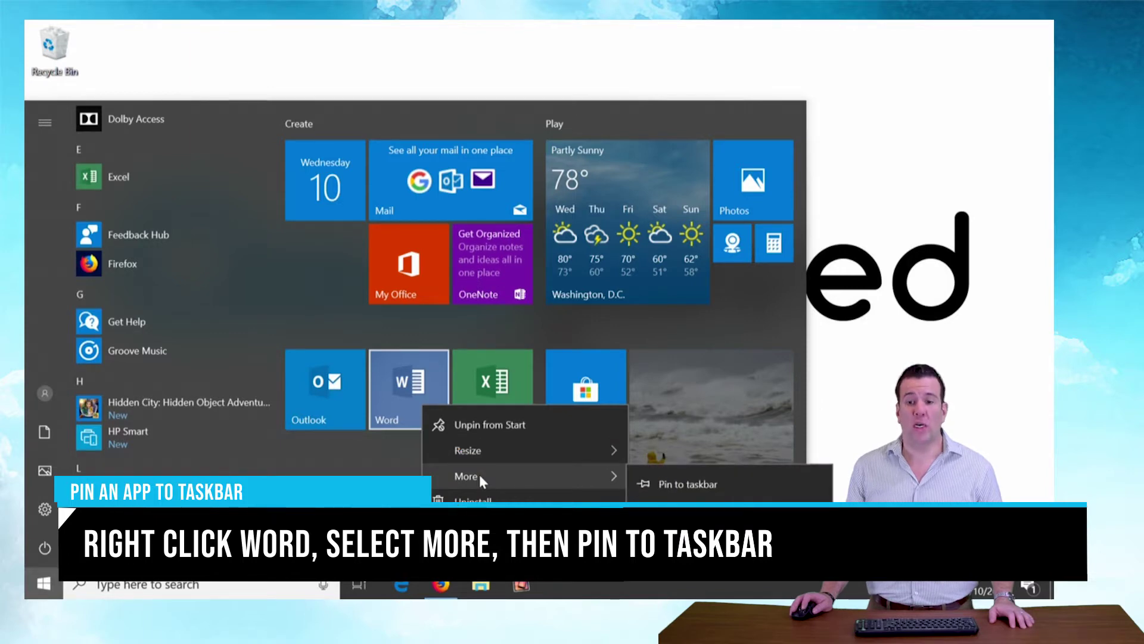
click(692, 478)
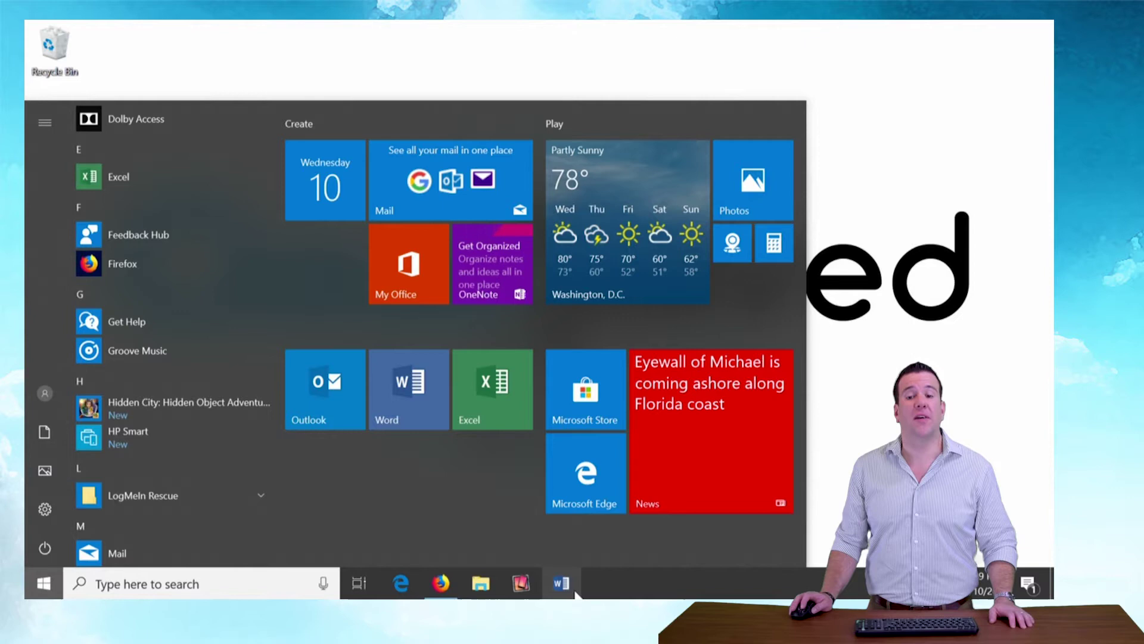
Step: Pin Excel and Outlook to the taskbar, then close Start
right_click(496, 415)
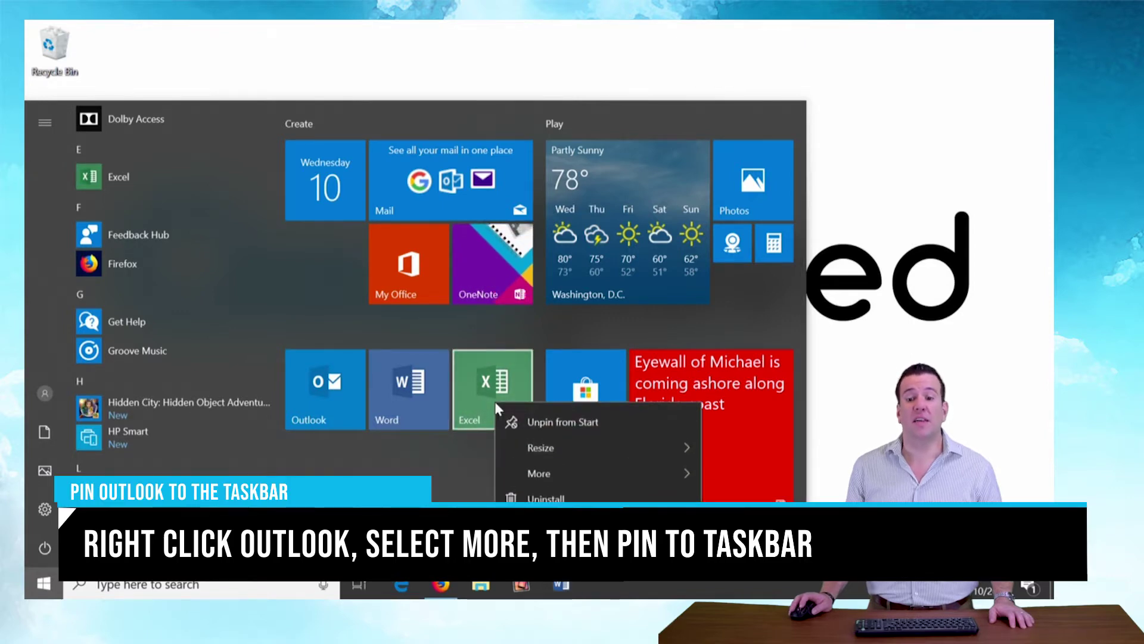
mouse_move(574, 472)
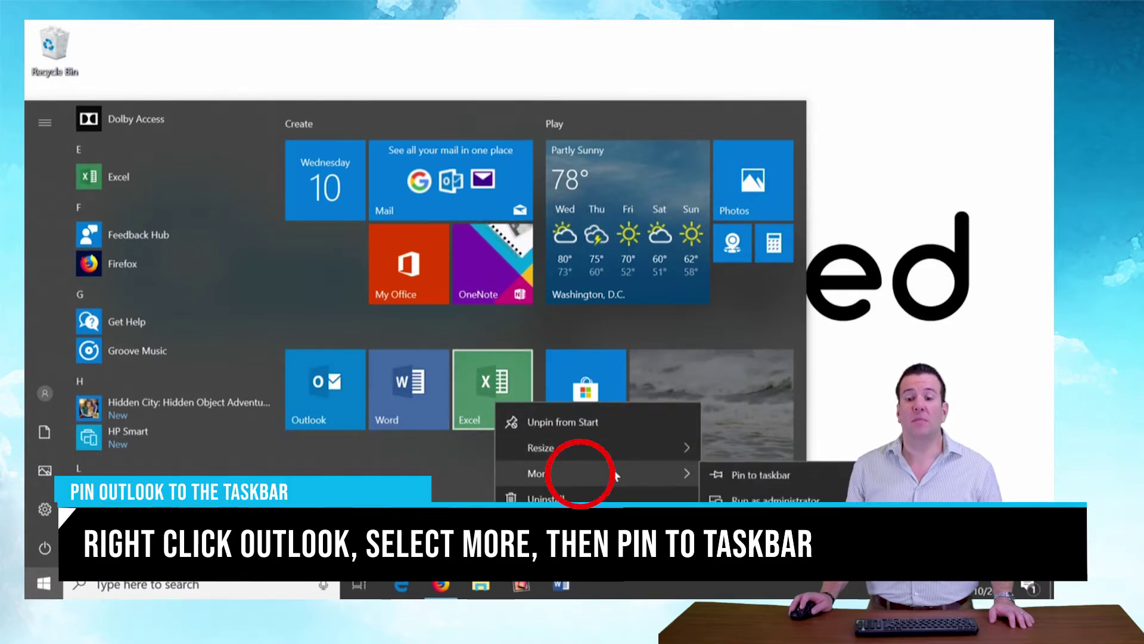
click(730, 479)
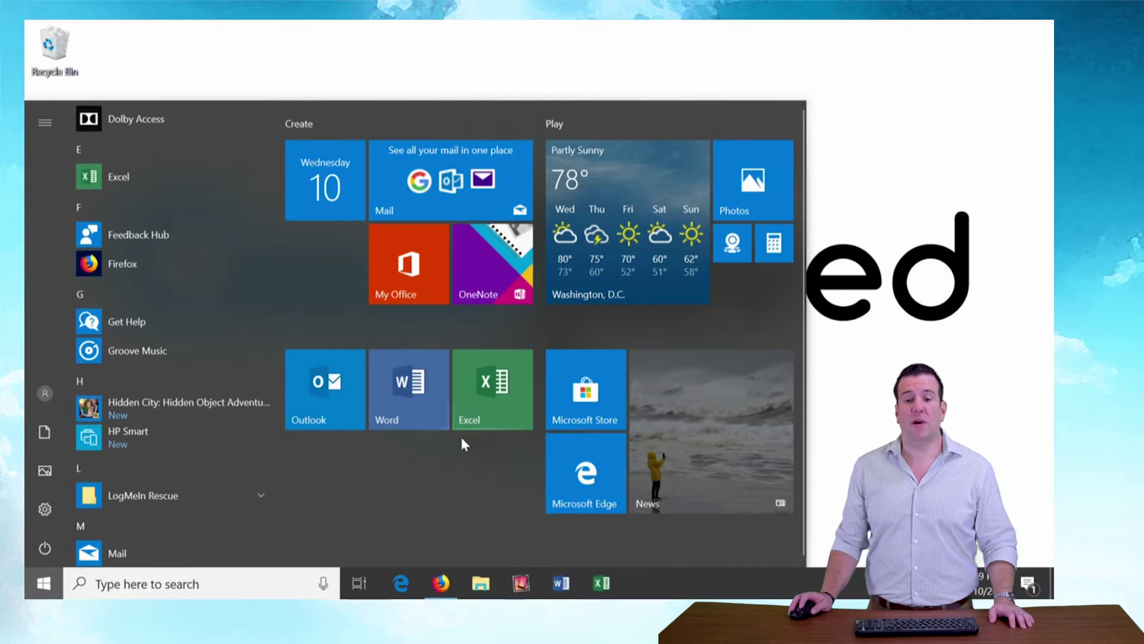
right_click(304, 413)
mouse_move(453, 483)
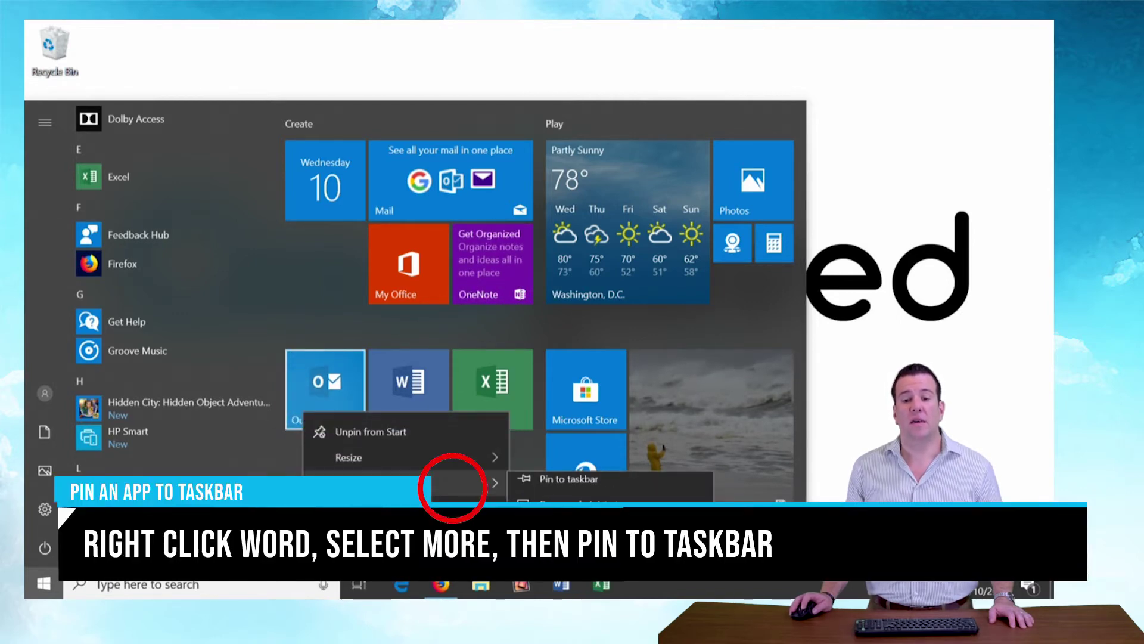
click(567, 480)
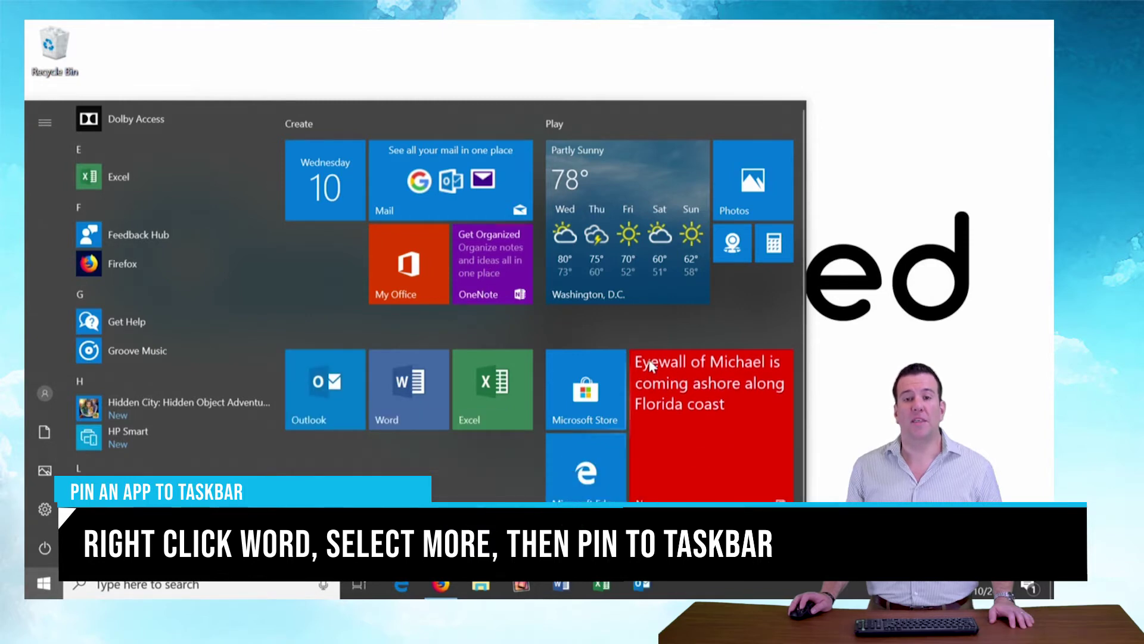
click(896, 228)
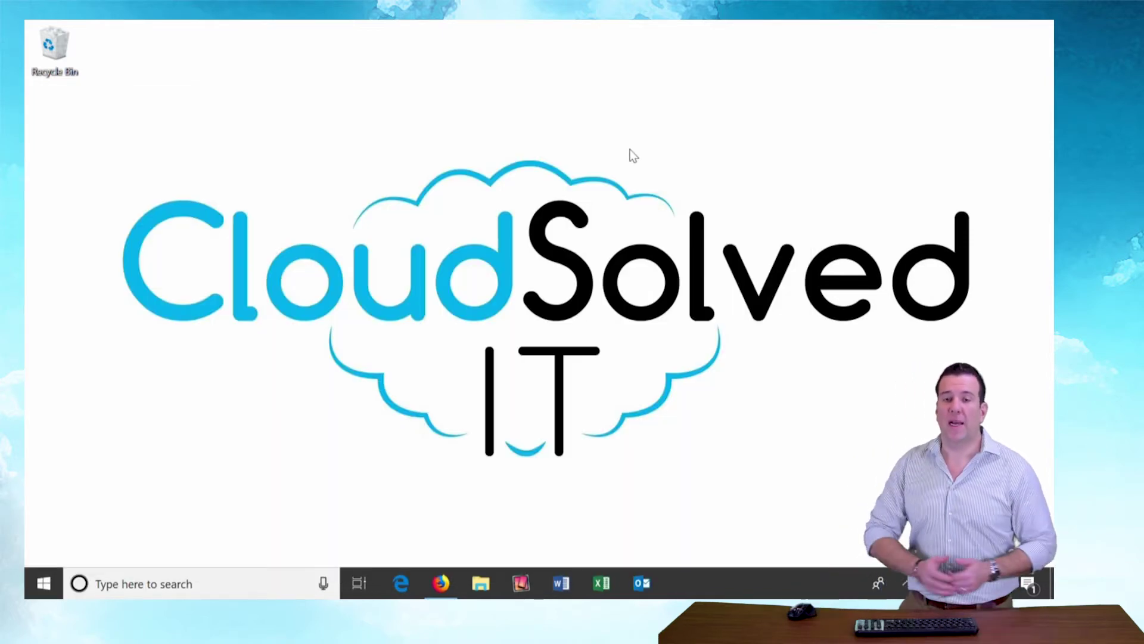